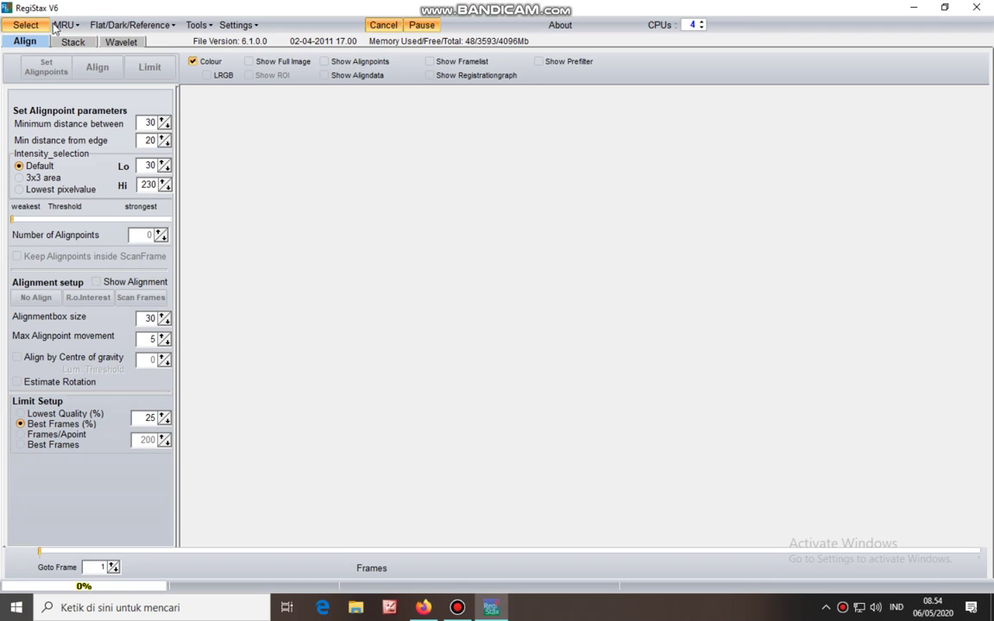
Load the video VID_20200501_205748_3 from the Convert folder and show its full image.
{"action": "left_click", "coordinate": [24, 26]}
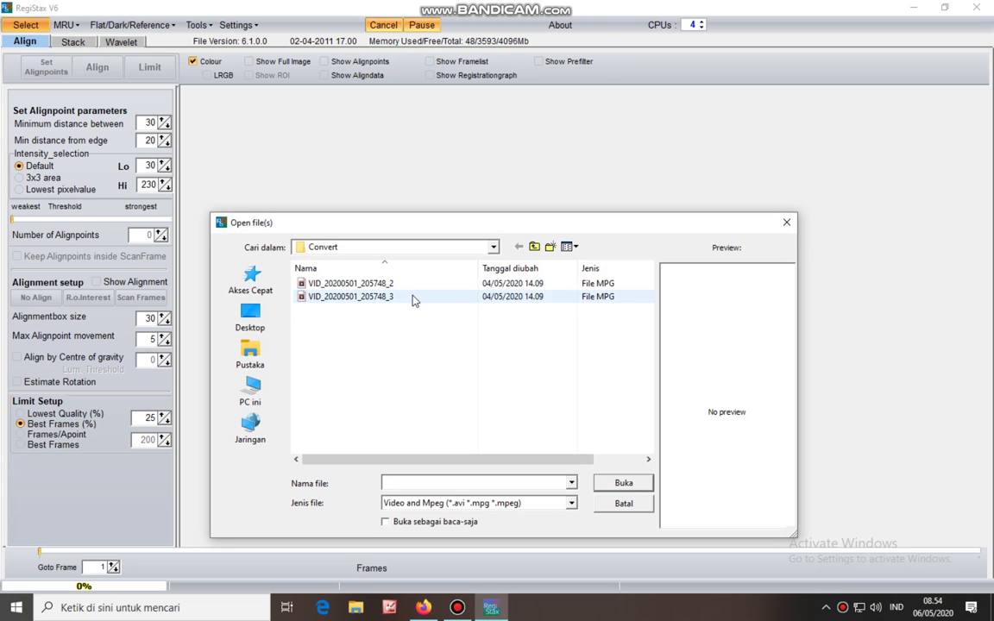
{"action": "left_click", "coordinate": [413, 299]}
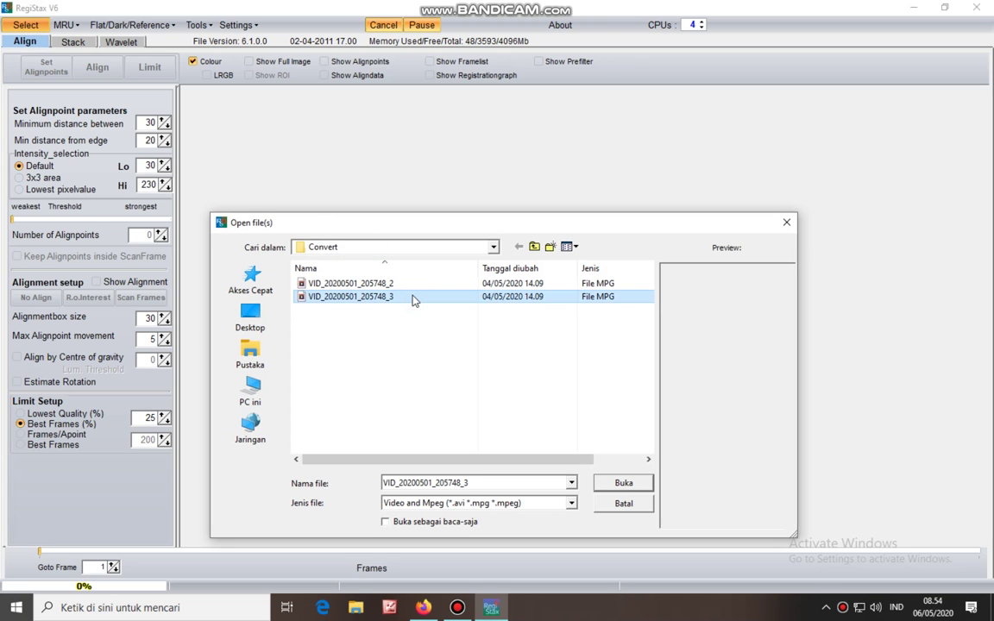
{"action": "left_click", "coordinate": [623, 483]}
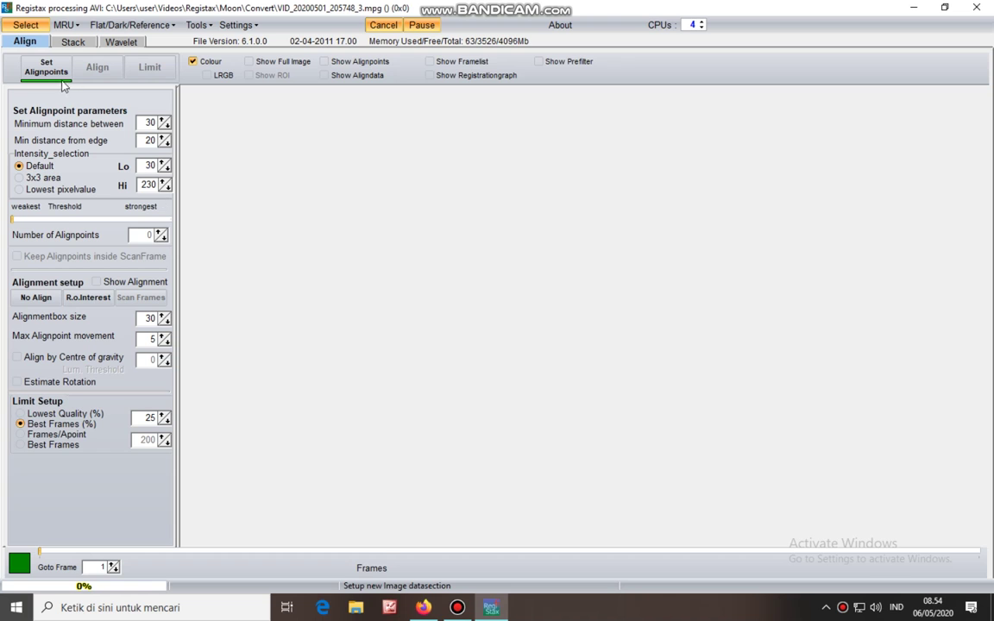
{"action": "left_click", "coordinate": [25, 25]}
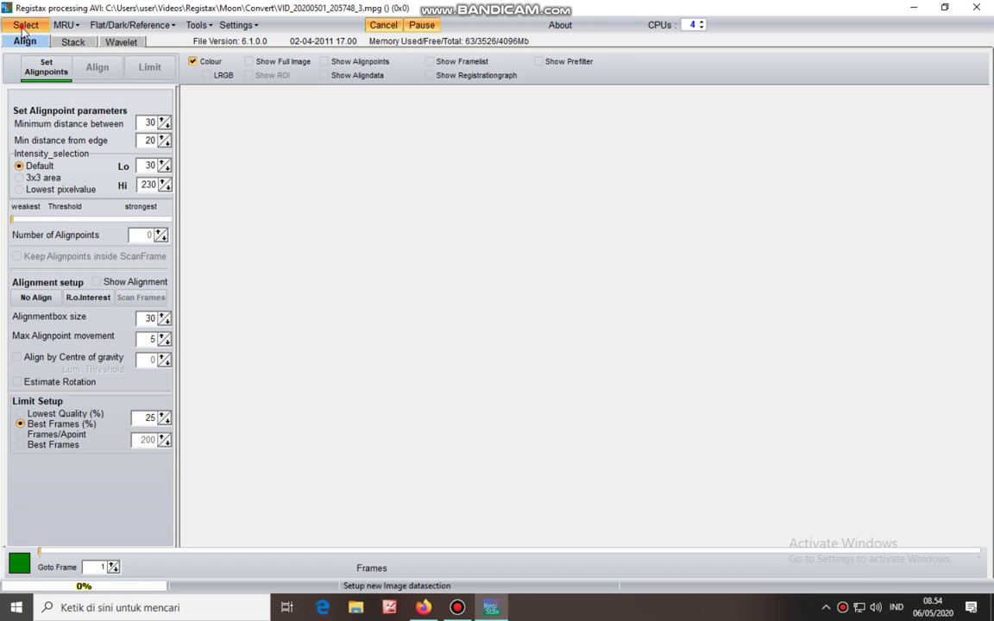
{"action": "left_click", "coordinate": [450, 297]}
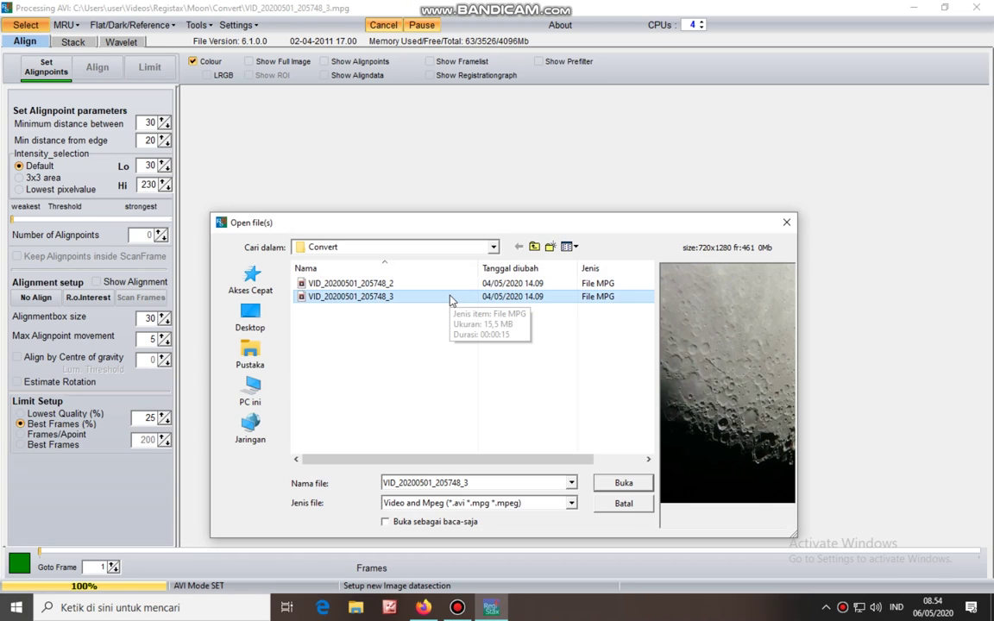
{"action": "left_click", "coordinate": [633, 483]}
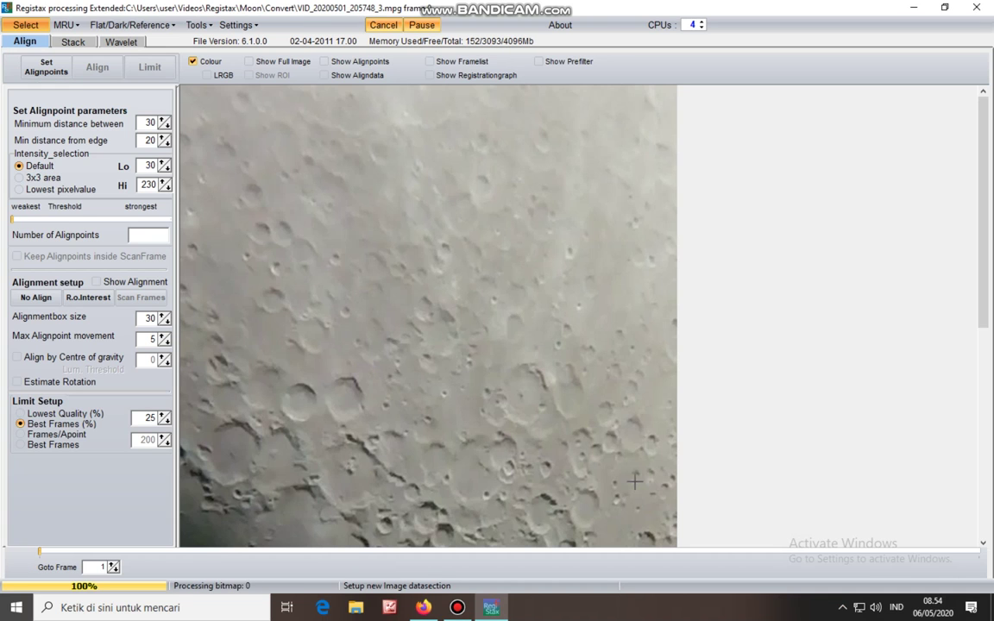
{"action": "left_click", "coordinate": [248, 62]}
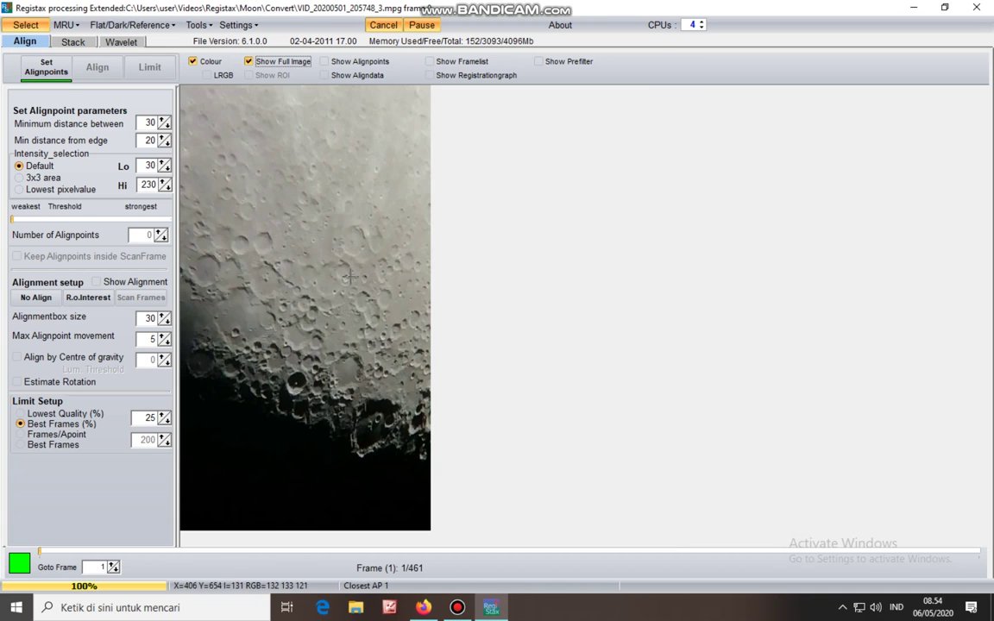
Set alignpoints across the moon image with the threshold at its weakest level, and align the video frames to them.
{"action": "left_click", "coordinate": [46, 69]}
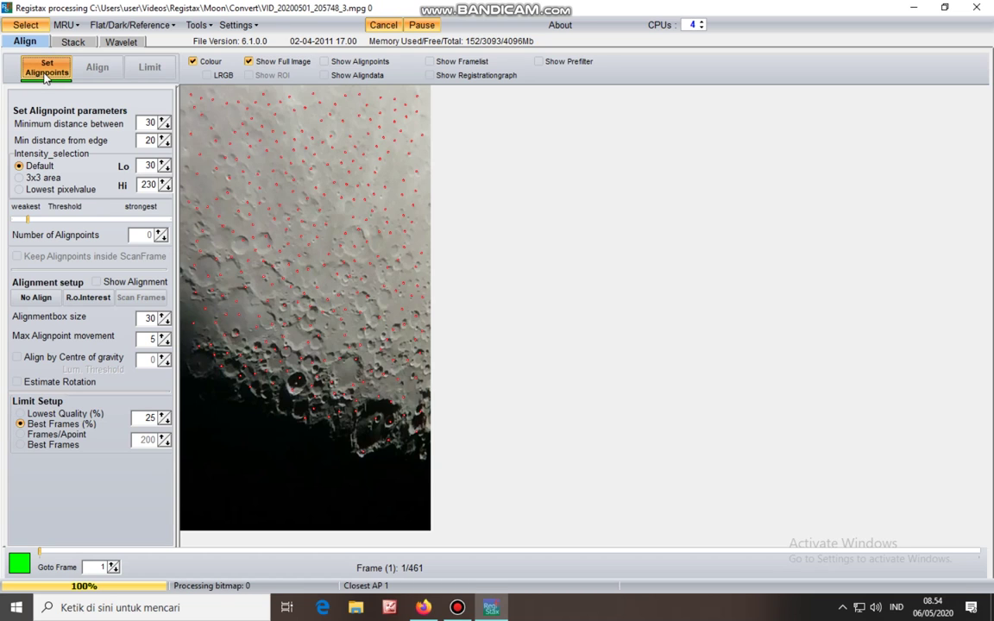
{"action": "left_click_drag", "start_coordinate": [25, 216], "coordinate": [10, 228]}
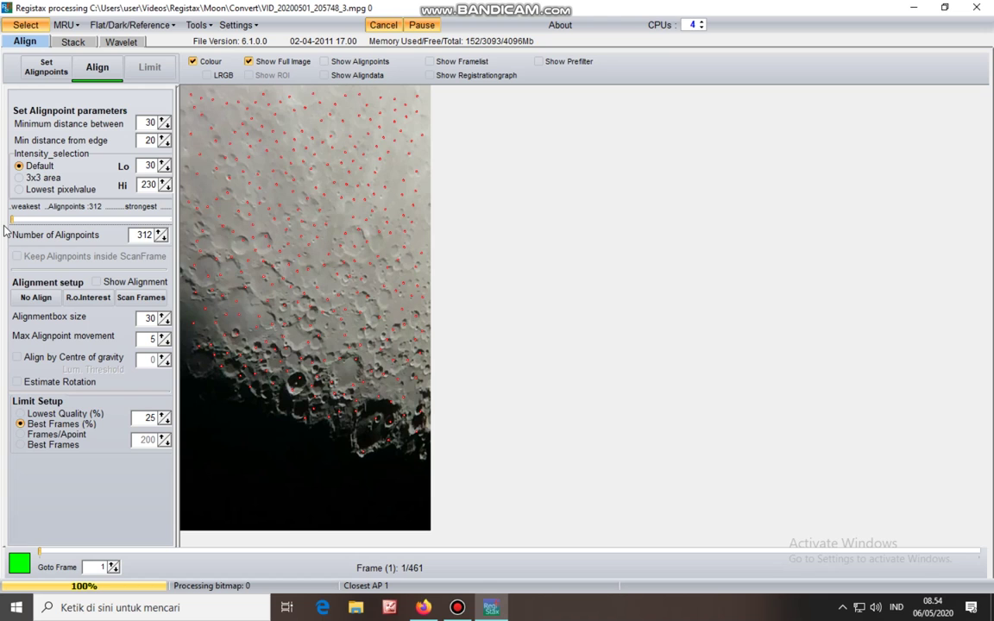
{"action": "left_click", "coordinate": [87, 71]}
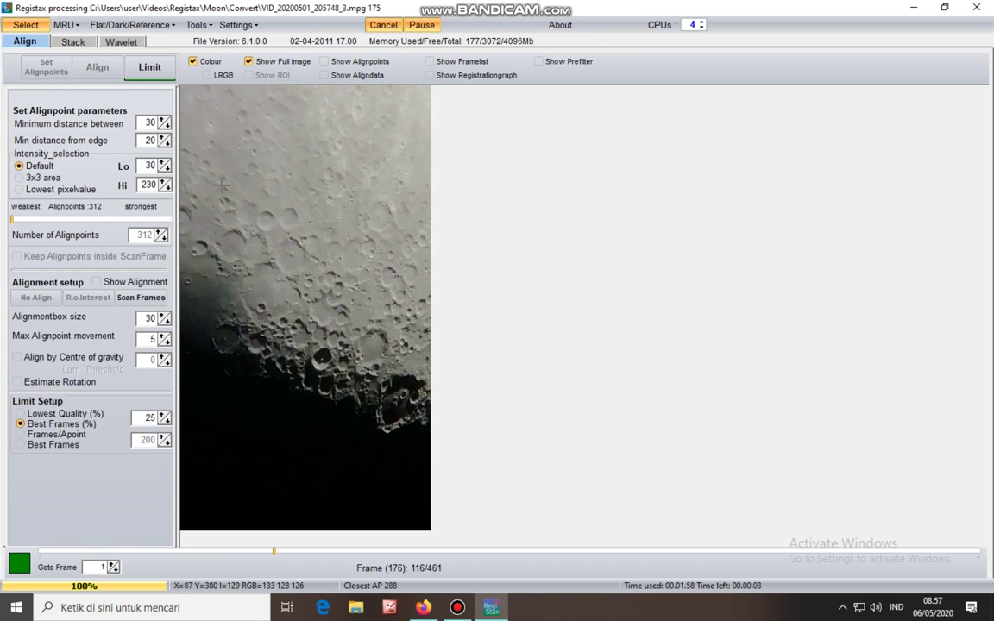
Limit the aligned frames to the best 25% and stack them, showing the full stacked image.
{"action": "left_click", "coordinate": [148, 69]}
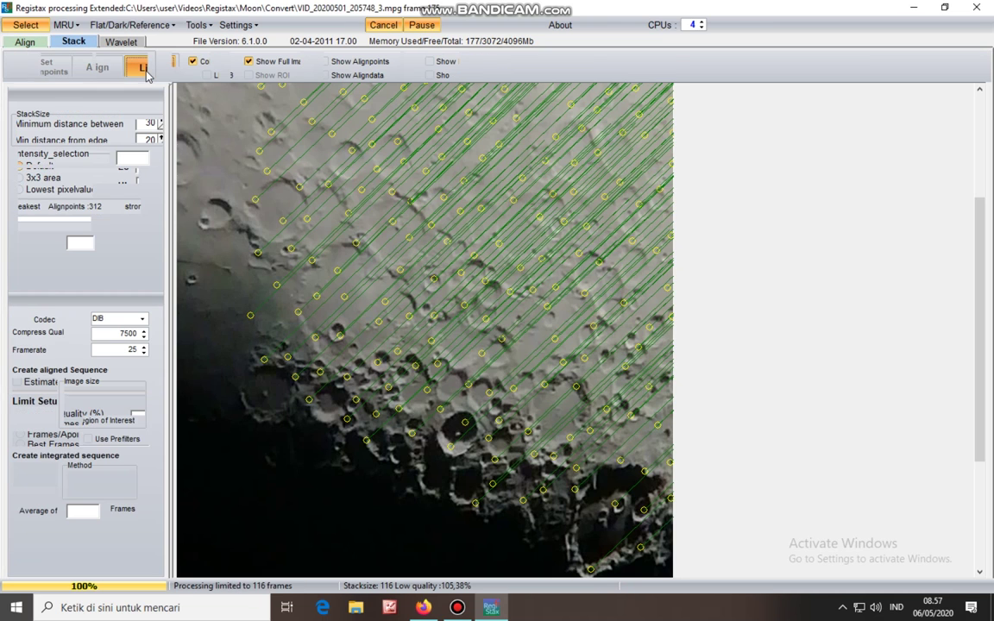
{"action": "left_click", "coordinate": [235, 59]}
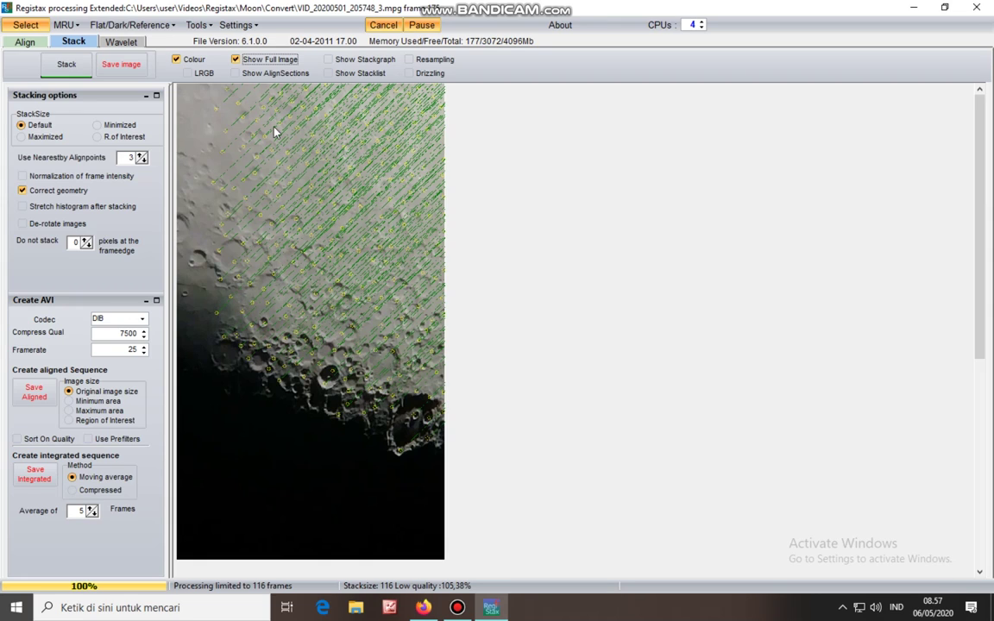
{"action": "left_click", "coordinate": [74, 67]}
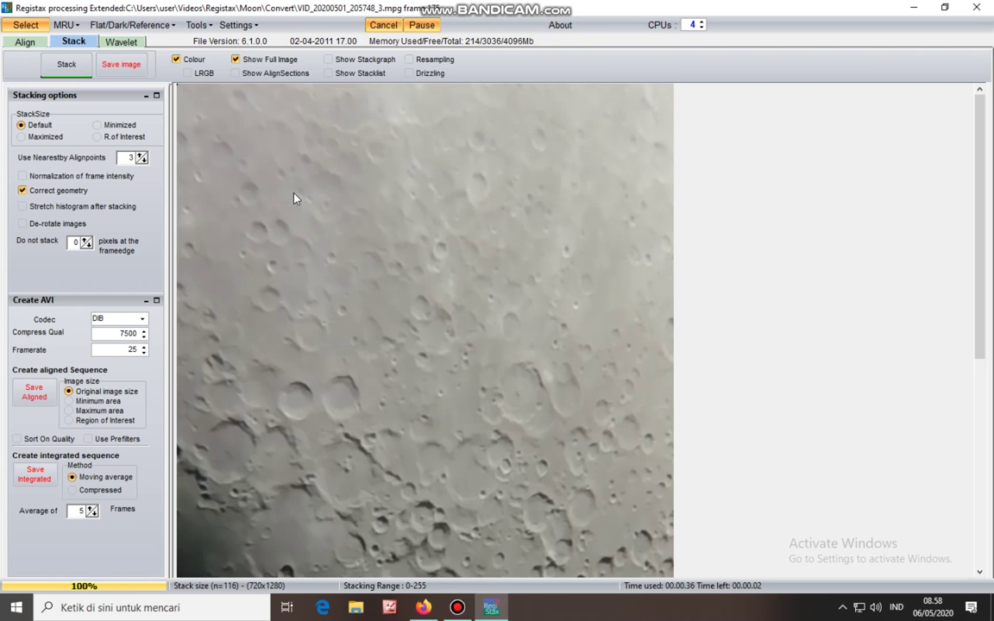
{"action": "left_click", "coordinate": [236, 61]}
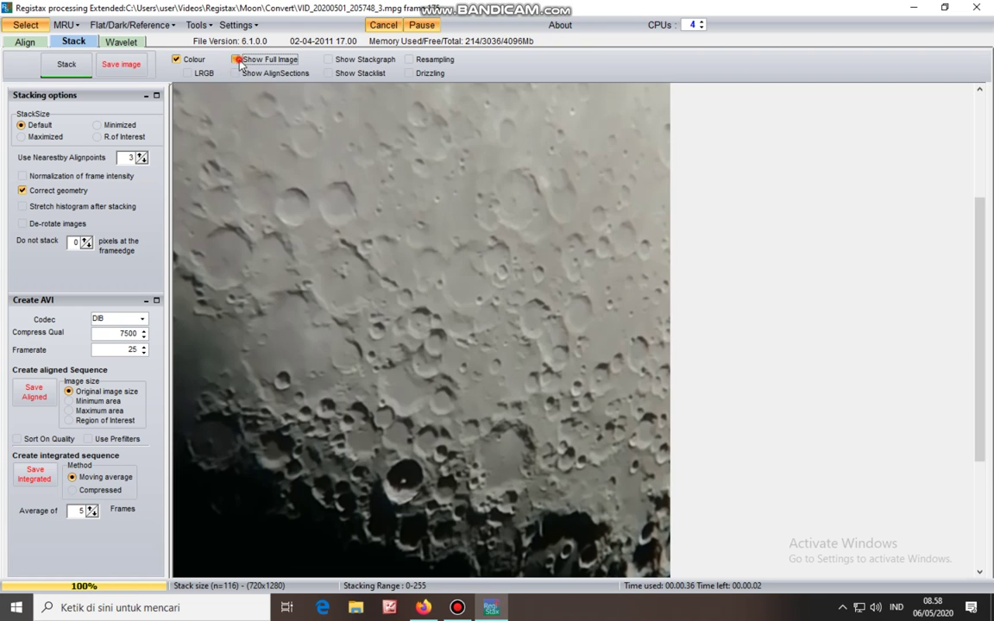
{"action": "left_click", "coordinate": [240, 64]}
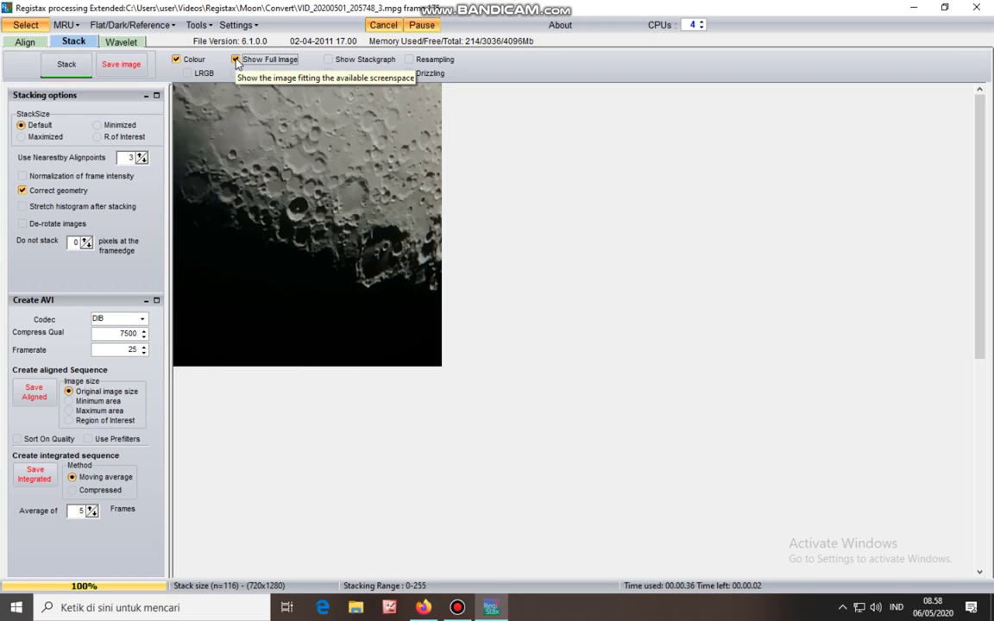
Switch to wavelet processing and show a zoomed preview of the dark crater with the bright central peak.
{"action": "left_click", "coordinate": [137, 46]}
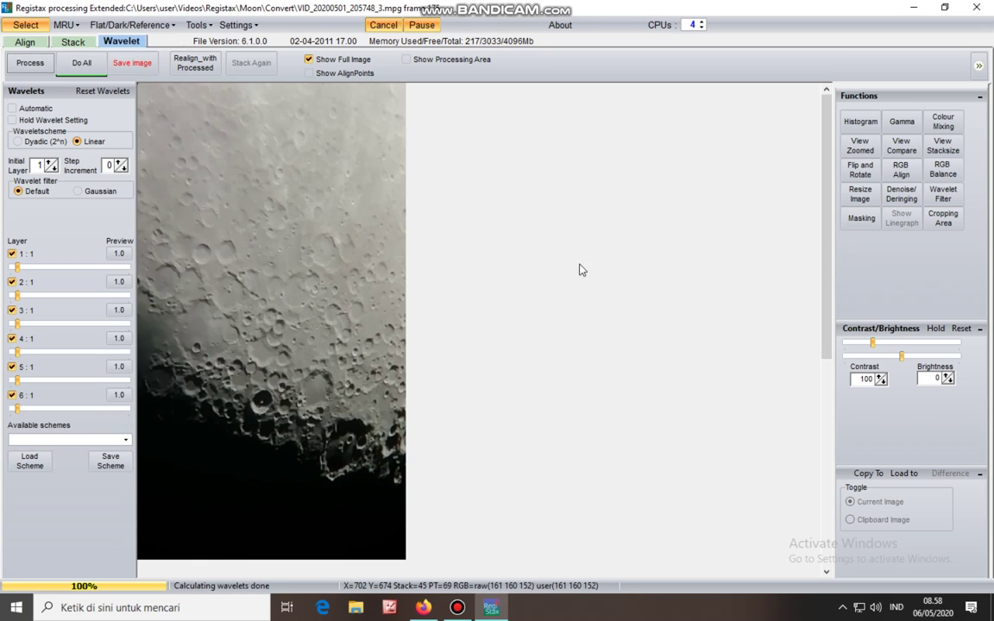
{"action": "left_click", "coordinate": [874, 149]}
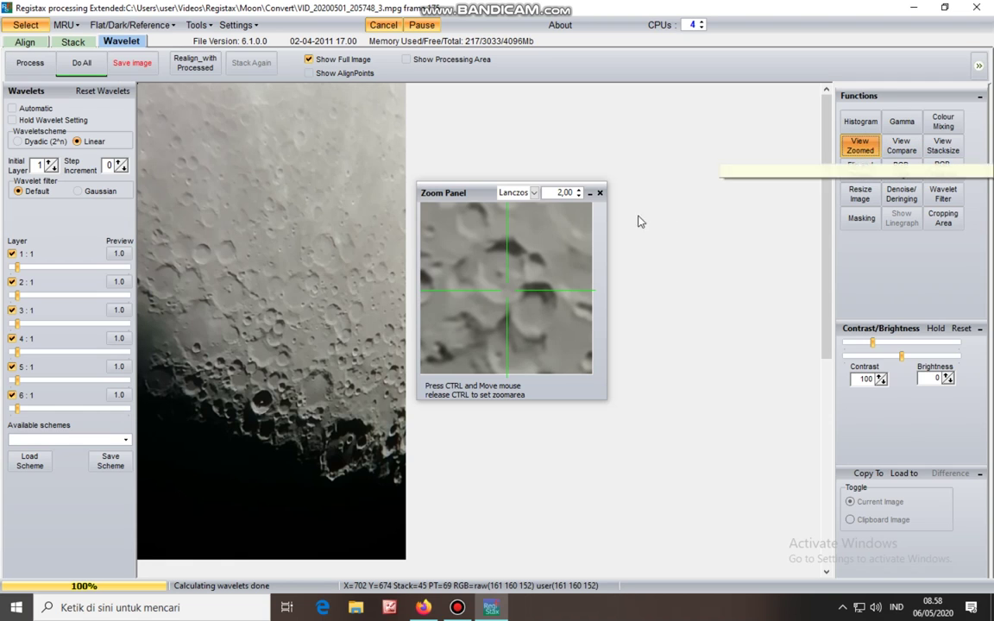
{"action": "key", "text": "ctrl"}
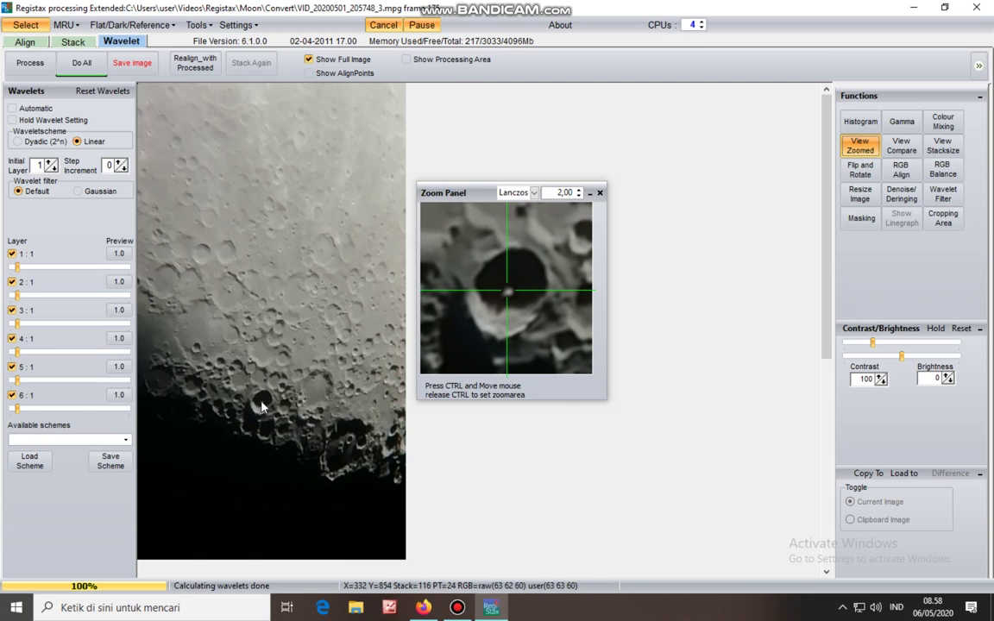
Set wavelet layer 1 to 13.4, layer 2 to 4.8 and layer 3 to 4.2, and apply them to the whole image.
{"action": "left_click", "coordinate": [17, 269]}
{"action": "left_click_drag", "start_coordinate": [18, 271], "coordinate": [24, 269]}
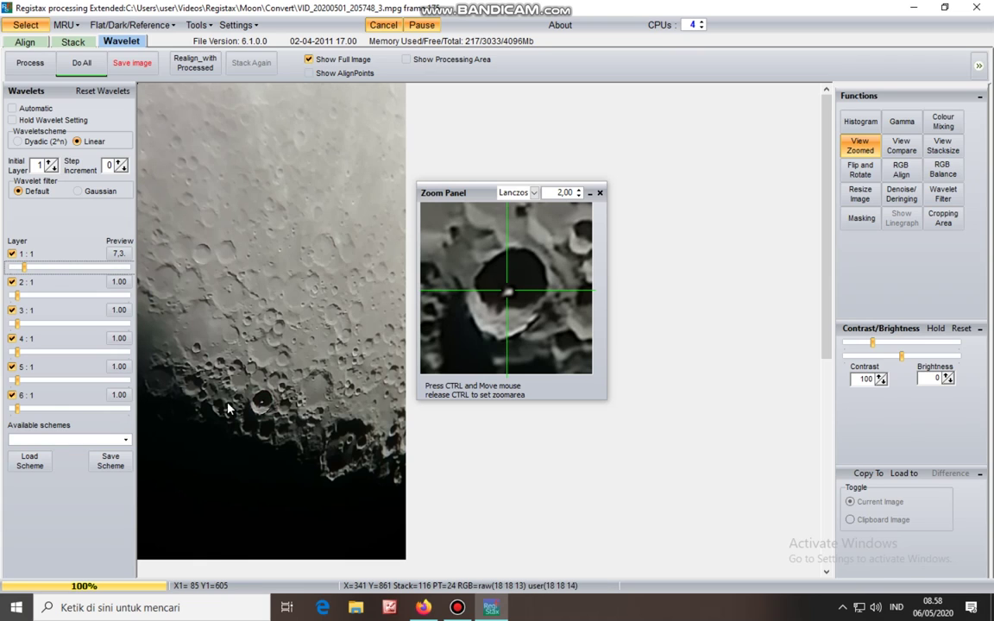
{"action": "left_click_drag", "start_coordinate": [31, 271], "coordinate": [21, 324]}
{"action": "left_click", "coordinate": [18, 323]}
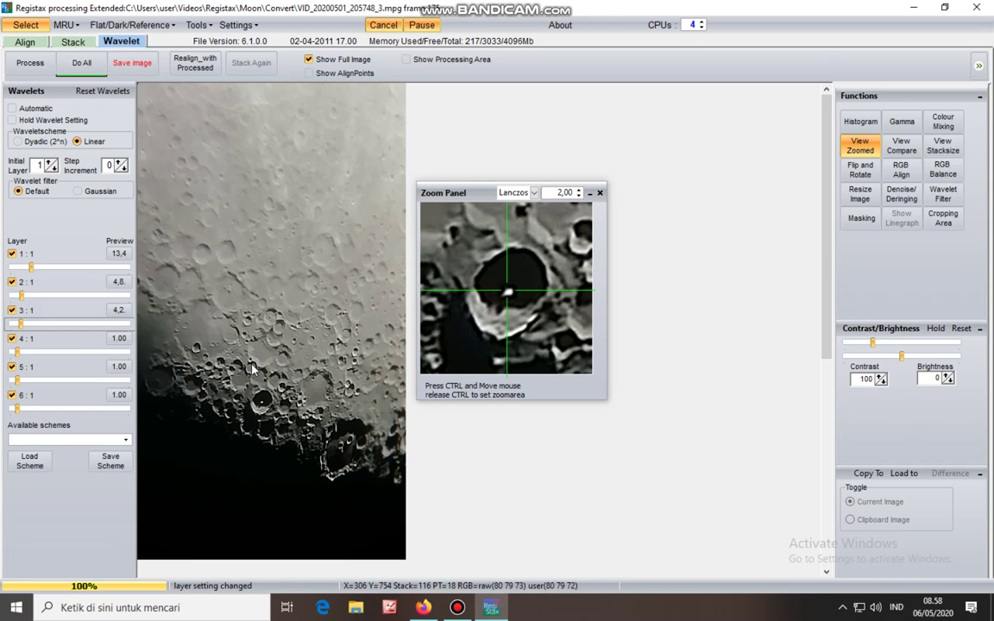
{"action": "left_click", "coordinate": [95, 71]}
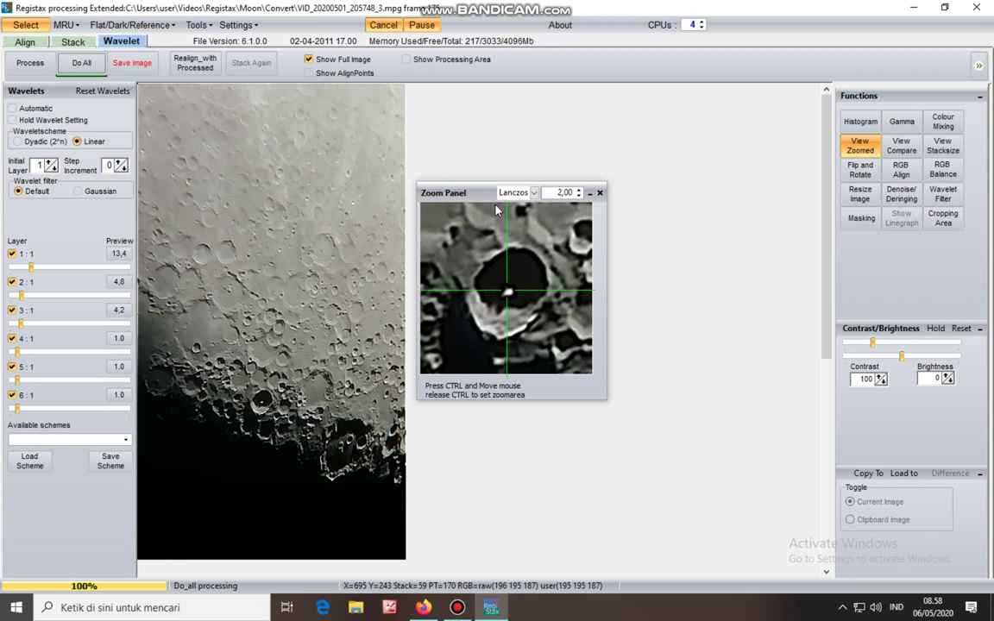
Inspect the sharpened crater in the zoomed preview at a magnification of 3.50 and at 1.00.
{"action": "left_click", "coordinate": [580, 190]}
{"action": "left_click", "coordinate": [581, 191]}
{"action": "left_click", "coordinate": [581, 191]}
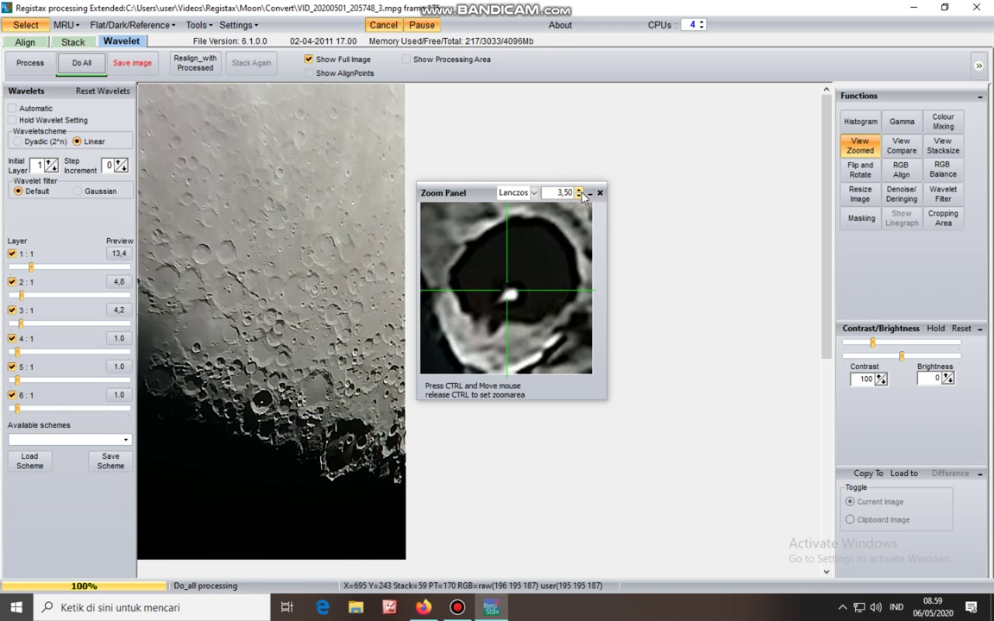
{"action": "left_click", "coordinate": [580, 196]}
{"action": "left_click", "coordinate": [581, 196]}
{"action": "left_click", "coordinate": [580, 196]}
{"action": "left_click", "coordinate": [580, 196]}
{"action": "left_click", "coordinate": [580, 196]}
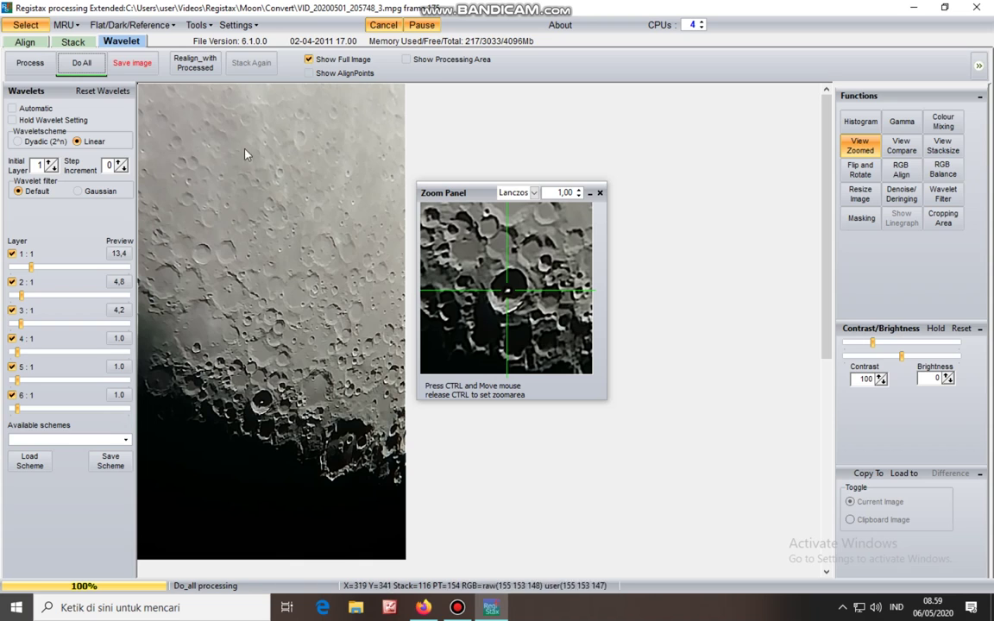
Save the processed image as a 16-bit RGB PNG named Moon in the Convert folder.
{"action": "left_click", "coordinate": [147, 69]}
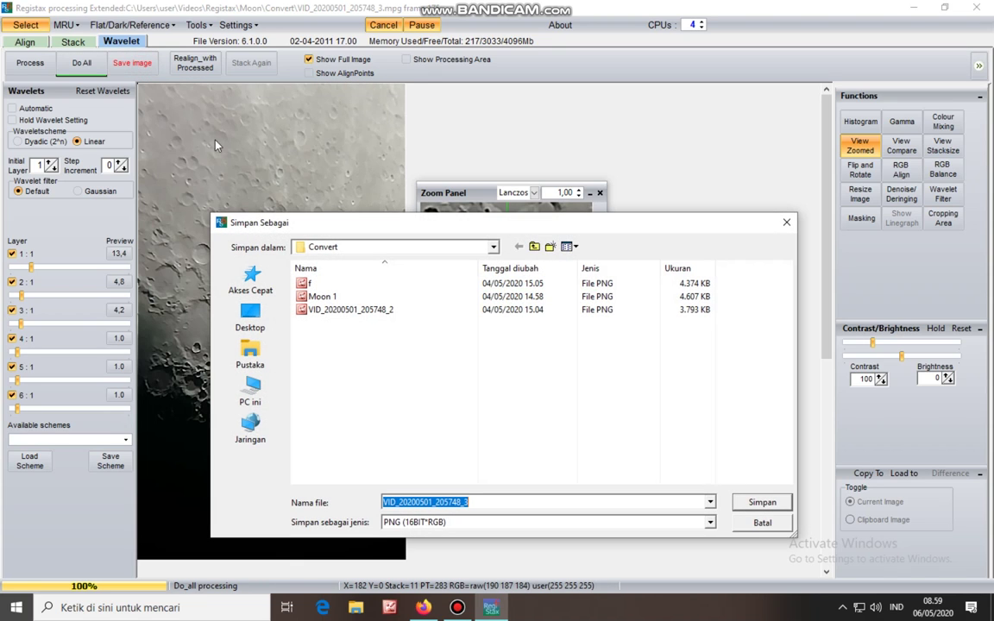
{"action": "type", "text": "Moon"}
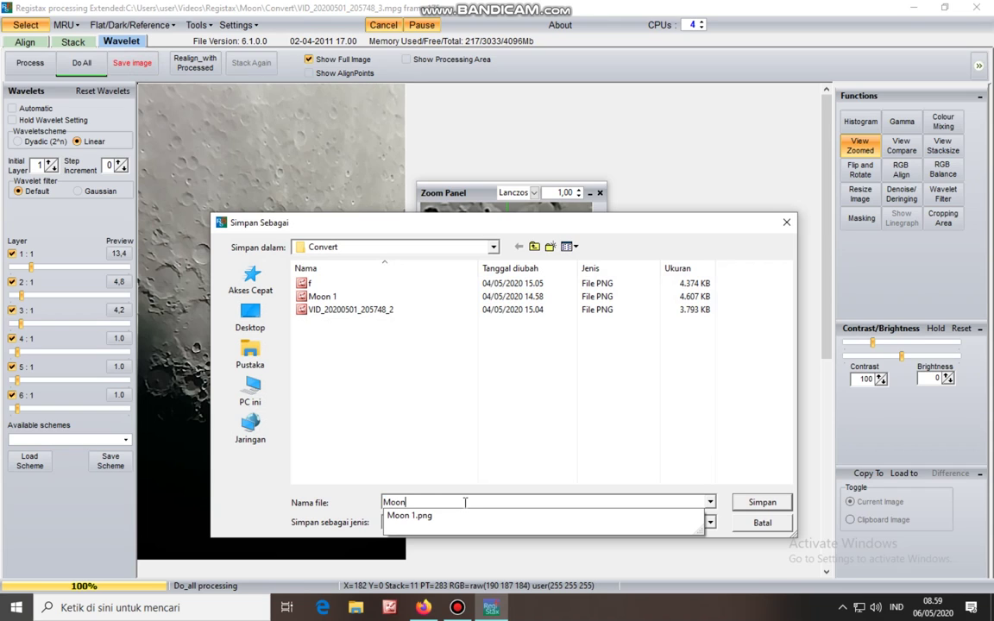
{"action": "left_click", "coordinate": [761, 504]}
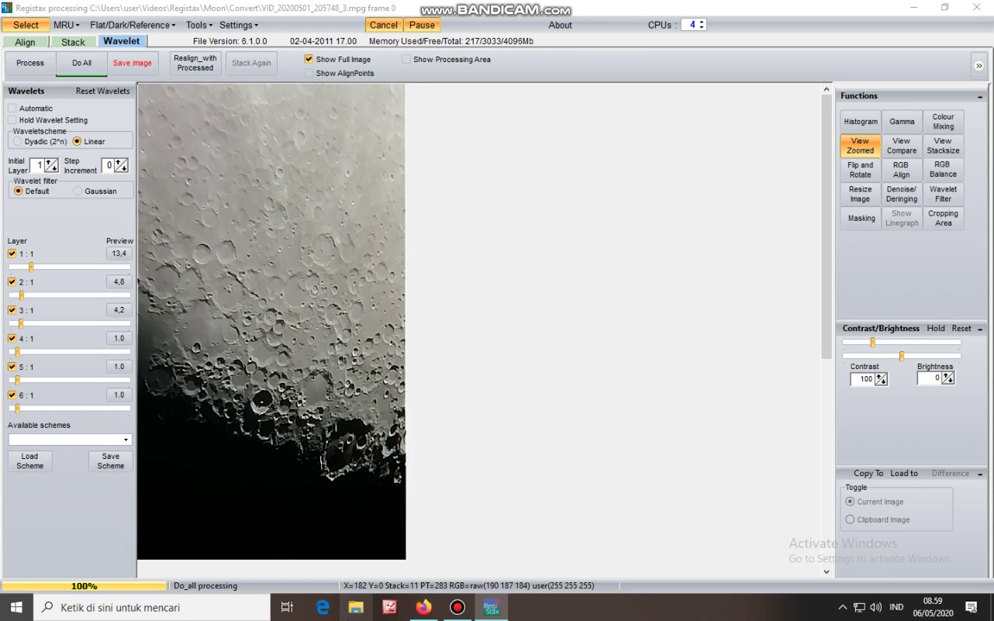
Switch to File Explorer and open the Convert folder under Video, Registax, Moon.
{"action": "left_click", "coordinate": [356, 608]}
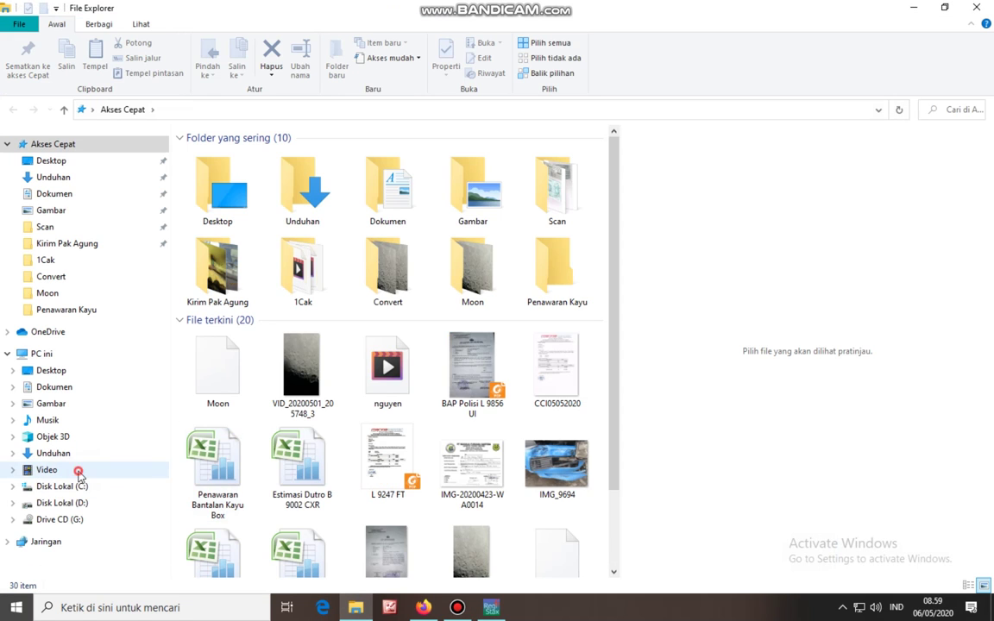
{"action": "left_click", "coordinate": [77, 470]}
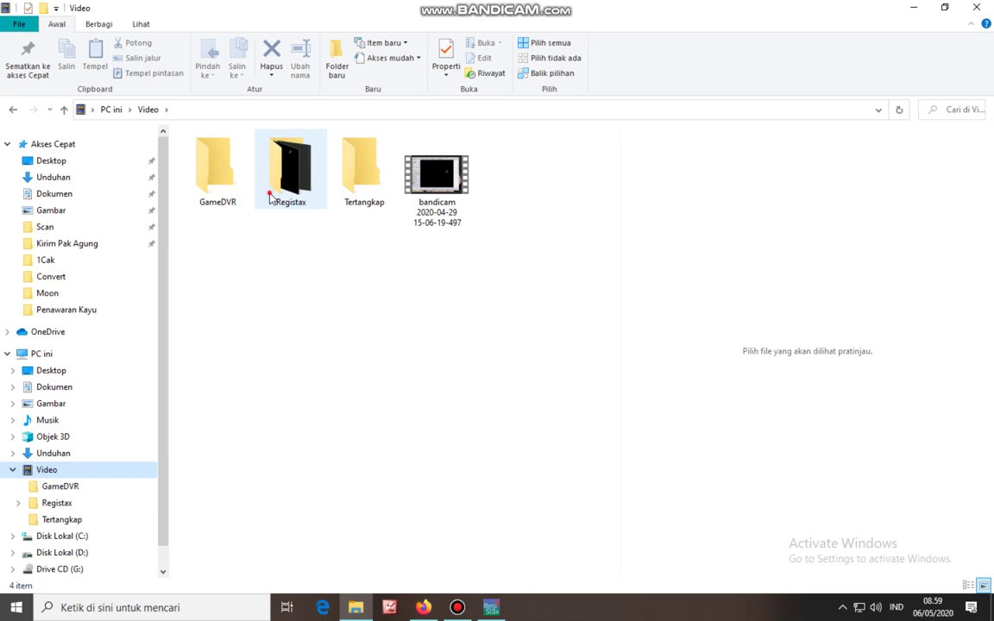
{"action": "double_click", "coordinate": [273, 168]}
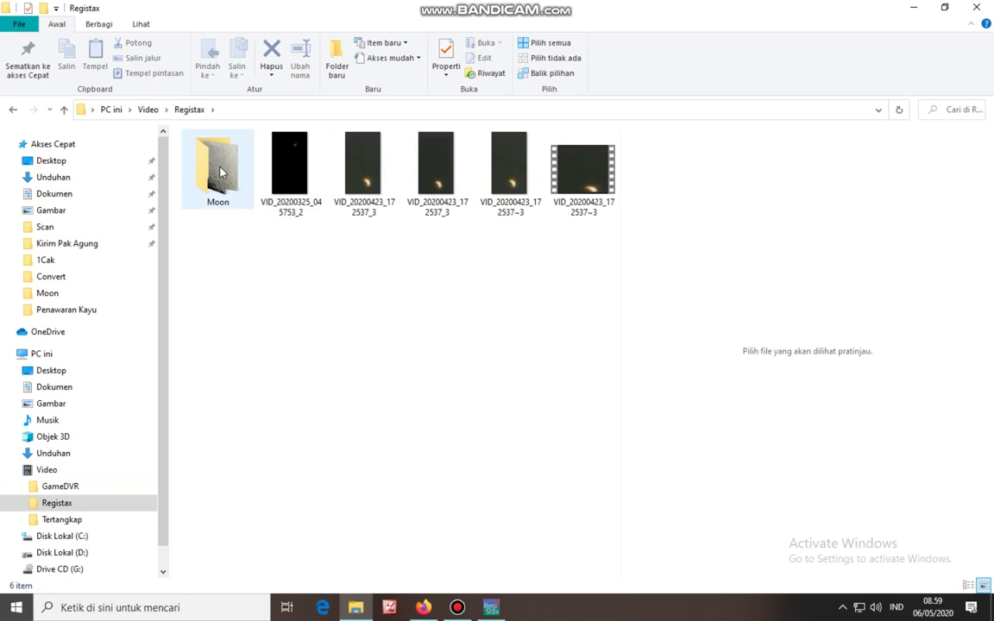
{"action": "double_click", "coordinate": [219, 172]}
{"action": "double_click", "coordinate": [220, 171]}
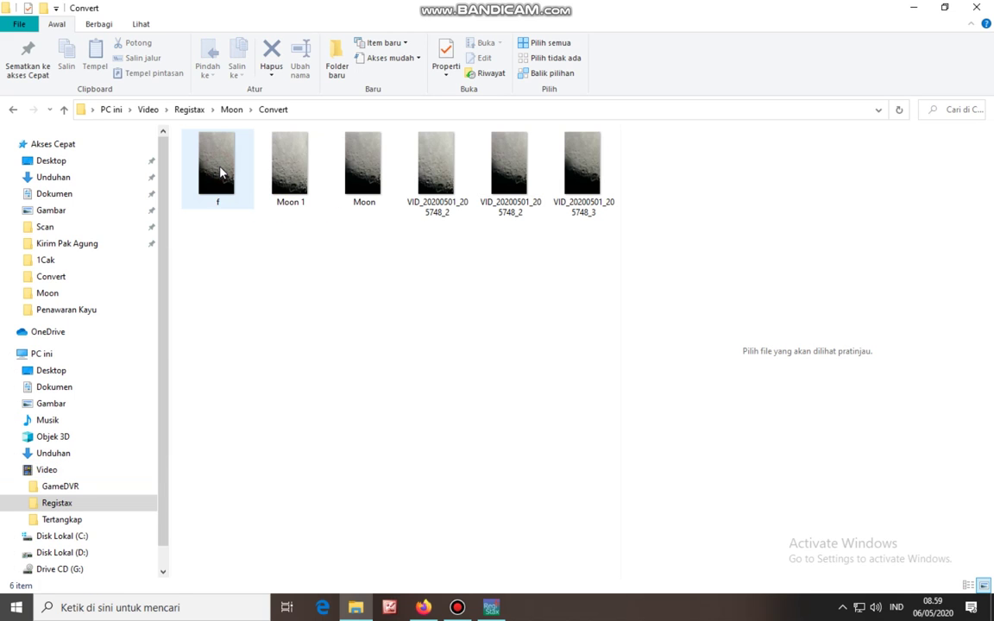
Open the saved Moon image in Microsoft Office Picture Manager.
{"action": "left_click", "coordinate": [348, 164]}
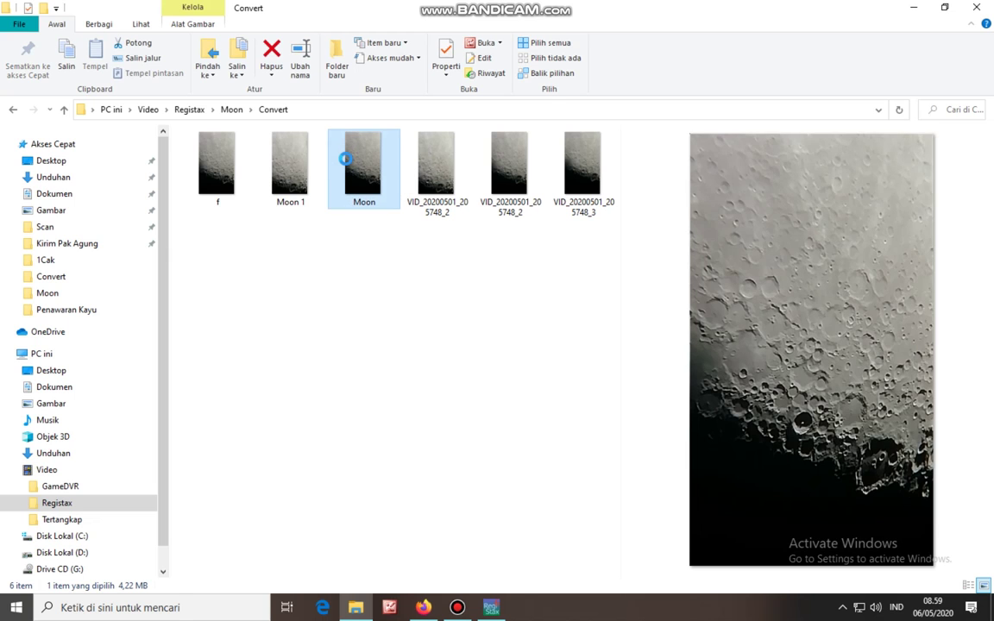
{"action": "right_click", "coordinate": [344, 158]}
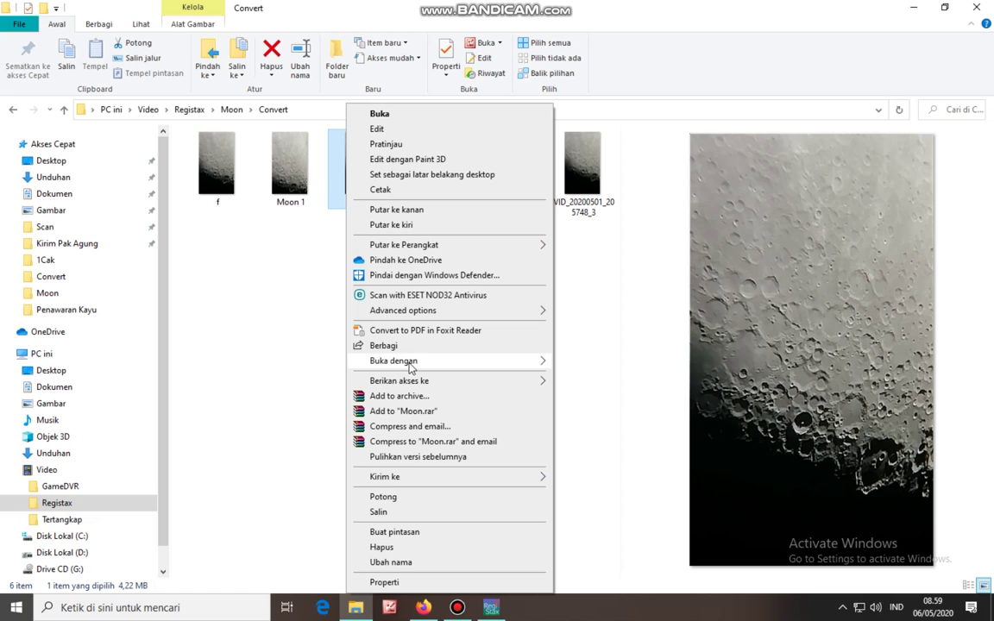
{"action": "mouse_move", "coordinate": [411, 368]}
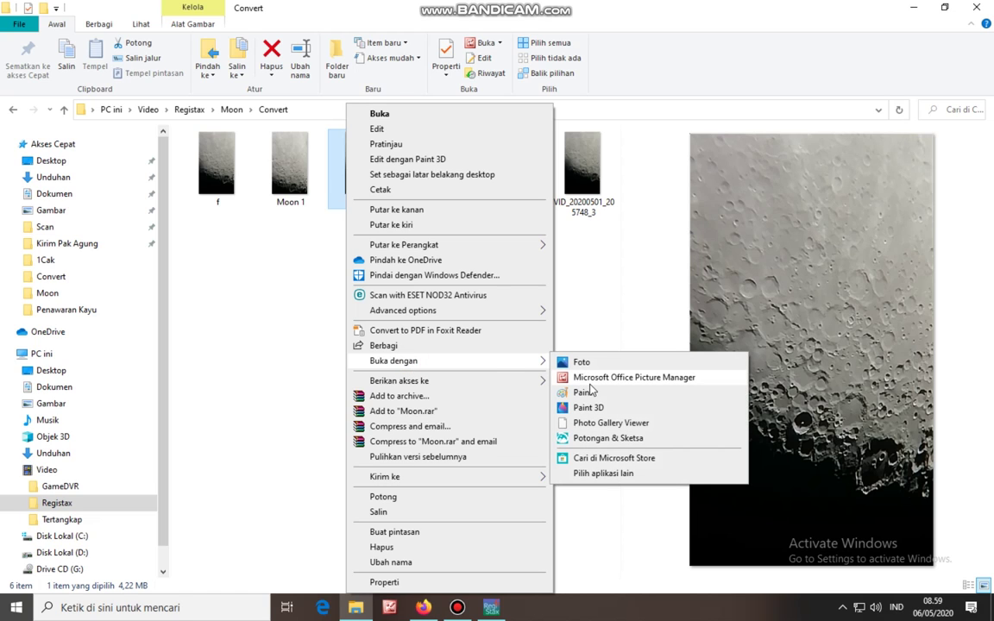
{"action": "left_click", "coordinate": [585, 393]}
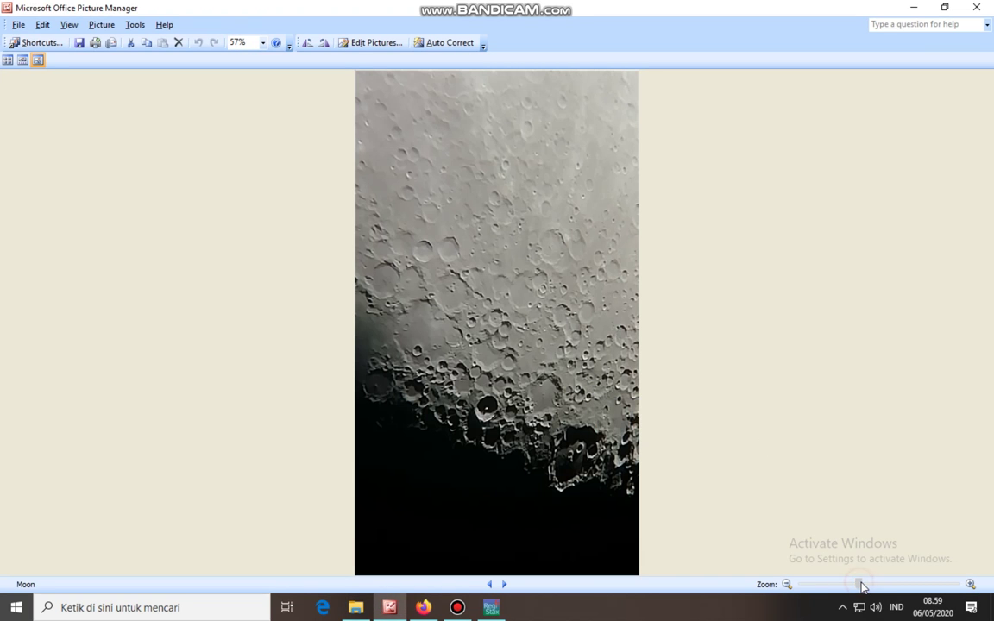
Magnify the Moon picture to 131% and examine the craters along the shadow boundary.
{"action": "left_click_drag", "start_coordinate": [860, 584], "coordinate": [896, 584]}
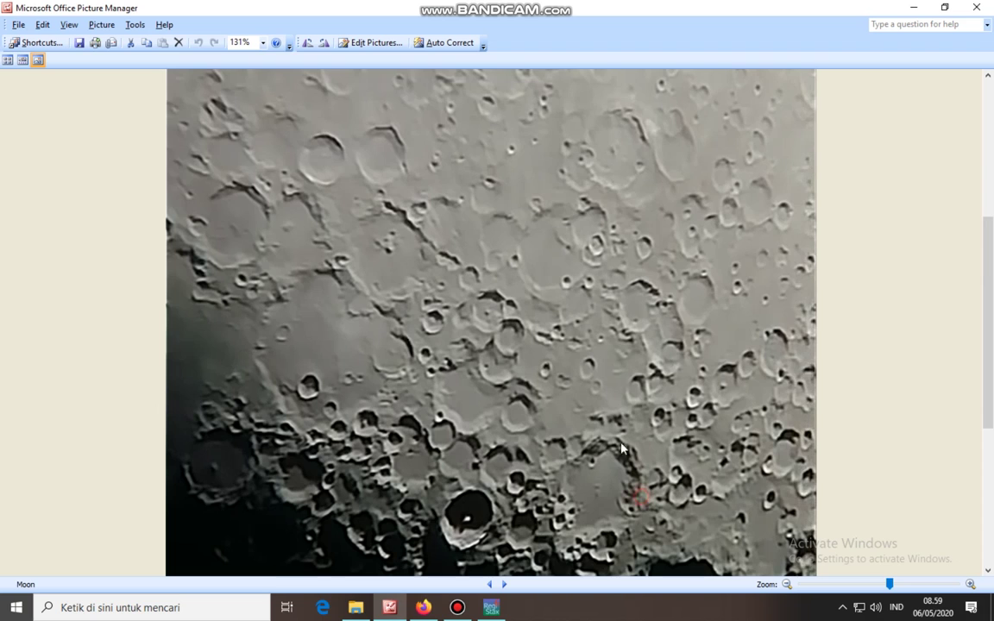
{"action": "scroll", "coordinate": [621, 357], "scroll_direction": "down", "scroll_amount": 3}
{"action": "left_click_drag", "start_coordinate": [582, 443], "coordinate": [584, 358]}
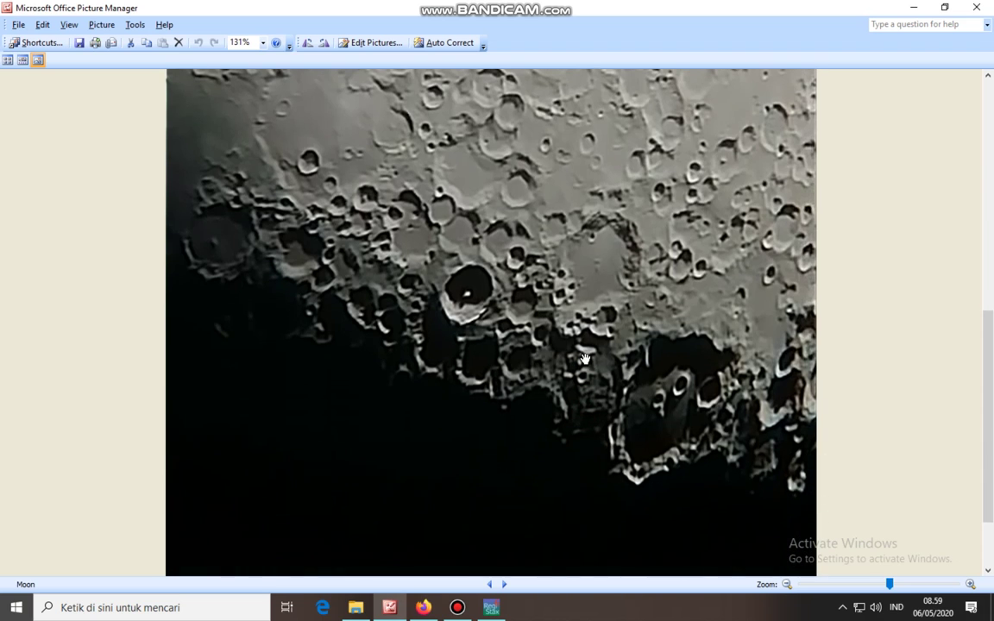